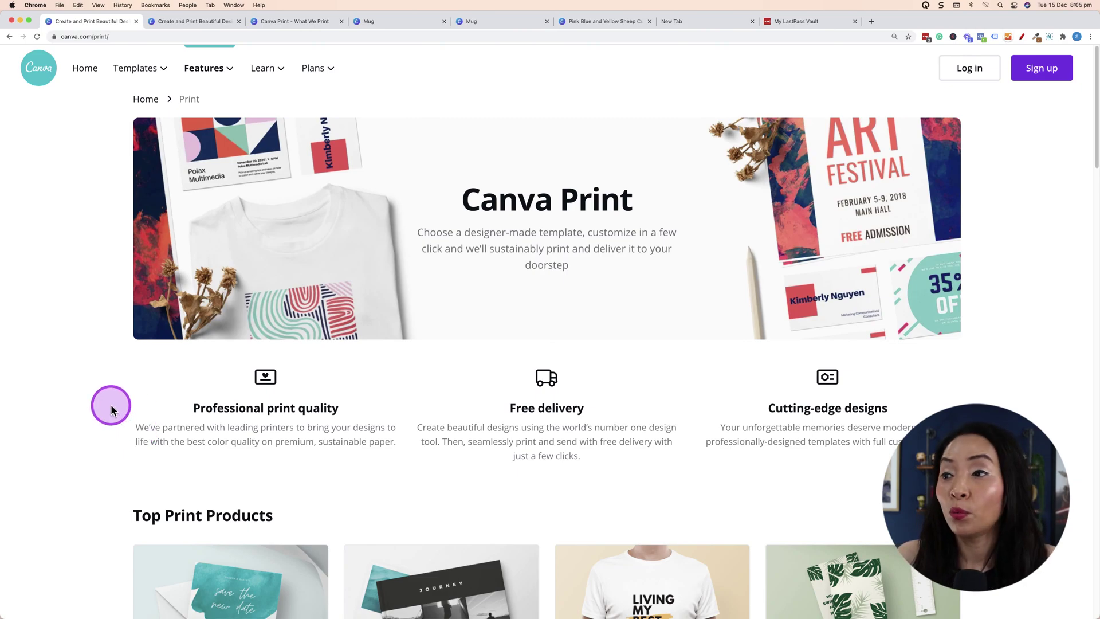
# Step: Examine the print features and the range of top print products on the Canva Print page
pyautogui.scroll(-5, 109, 406)
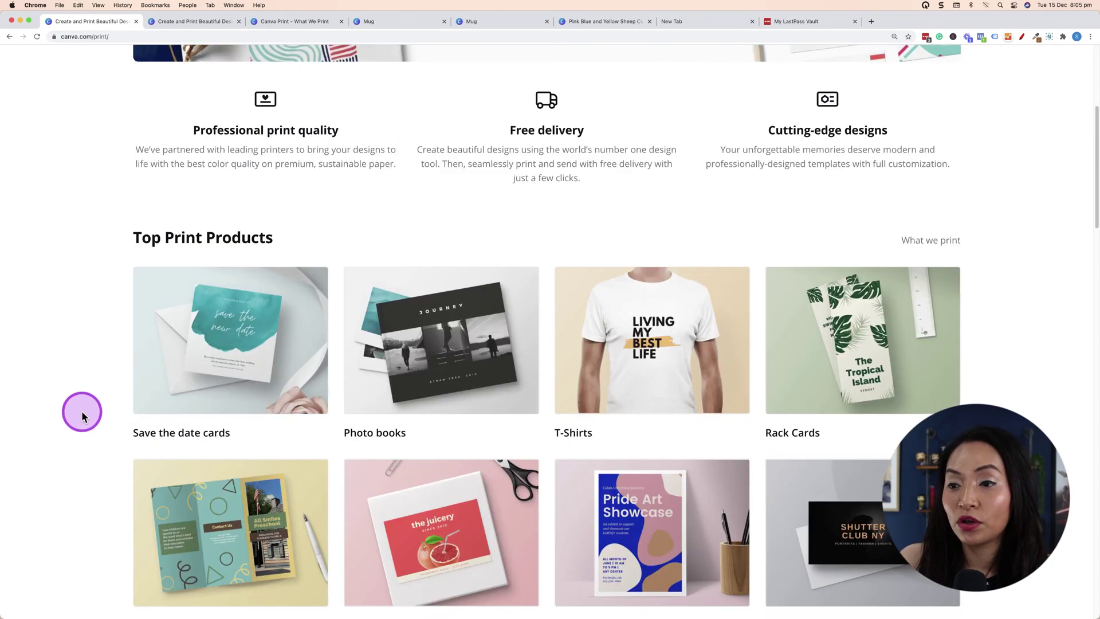
pyautogui.scroll(-1, 81, 415)
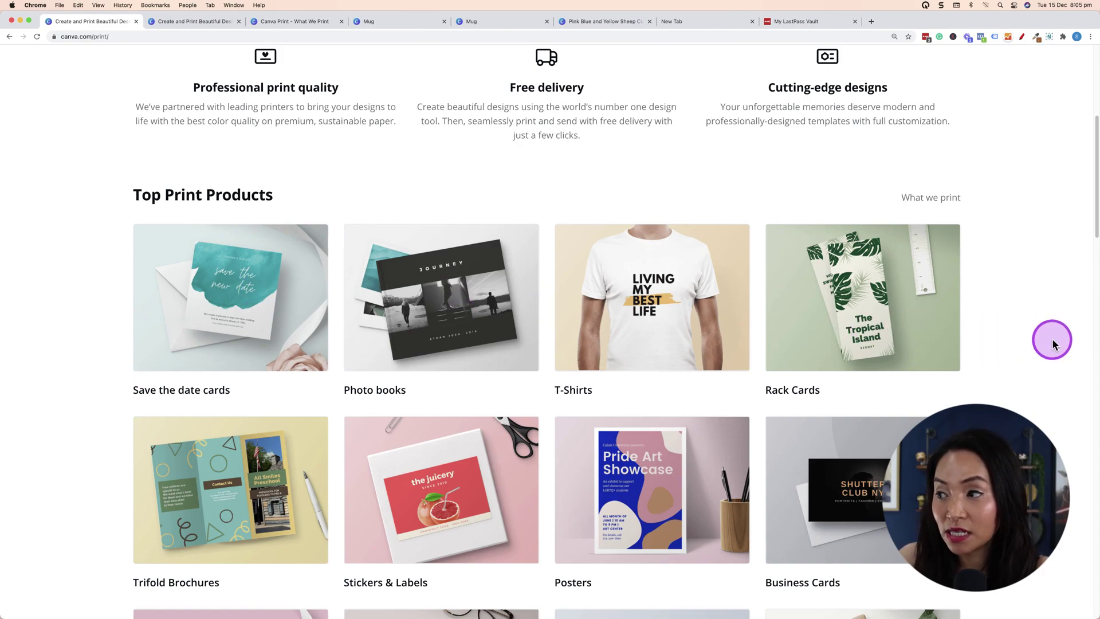
pyautogui.scroll(-2, 1054, 342)
pyautogui.scroll(-1, 1057, 346)
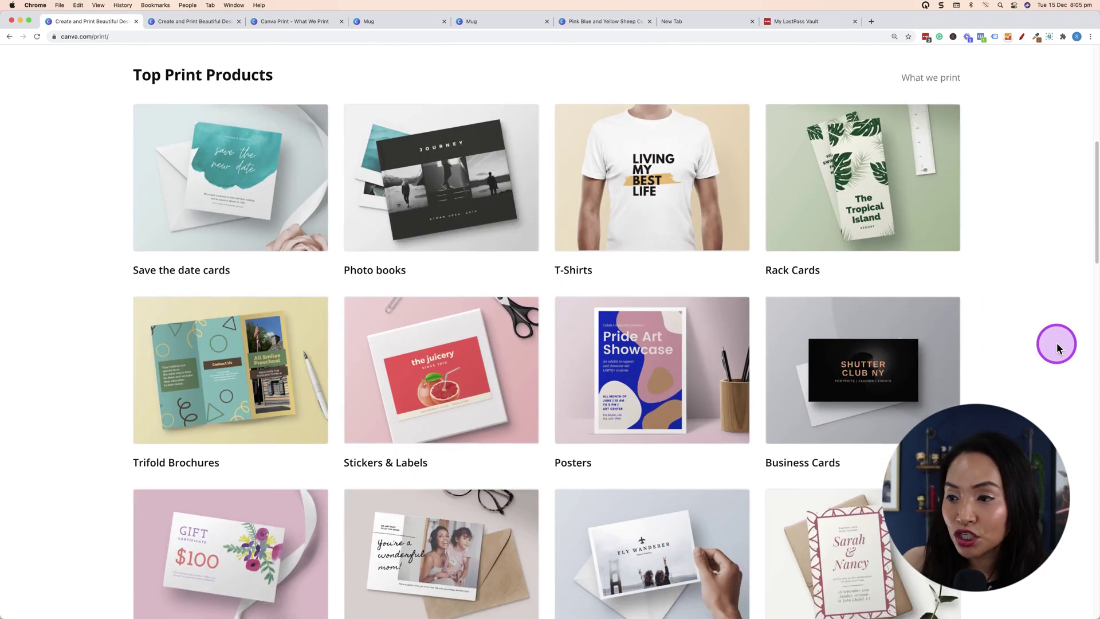
pyautogui.scroll(-2, 1057, 346)
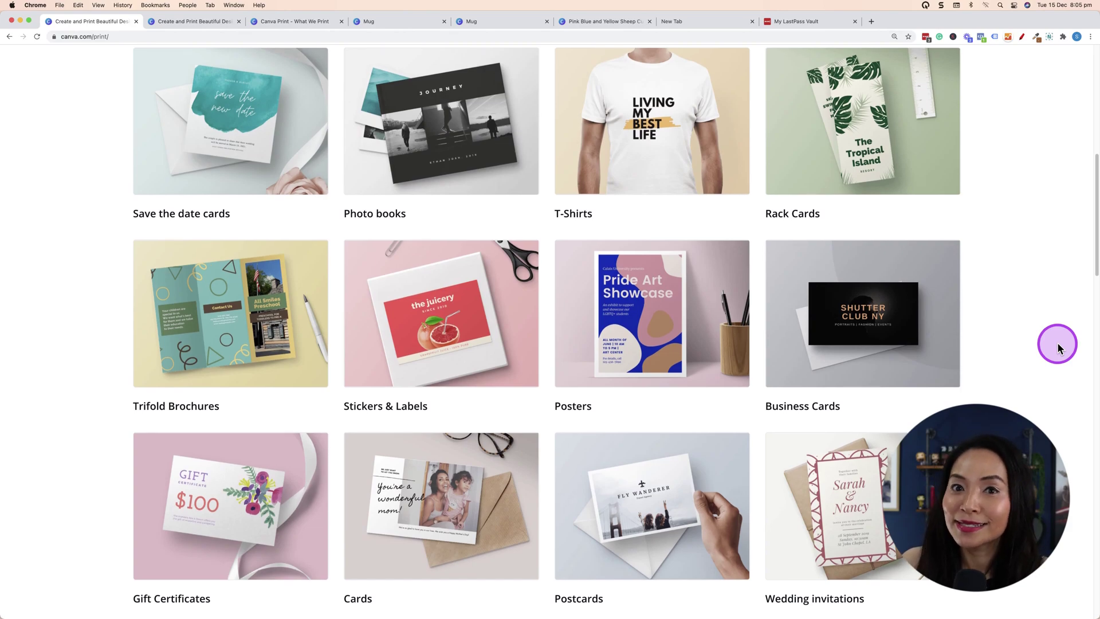
pyautogui.scroll(-2, 1013, 395)
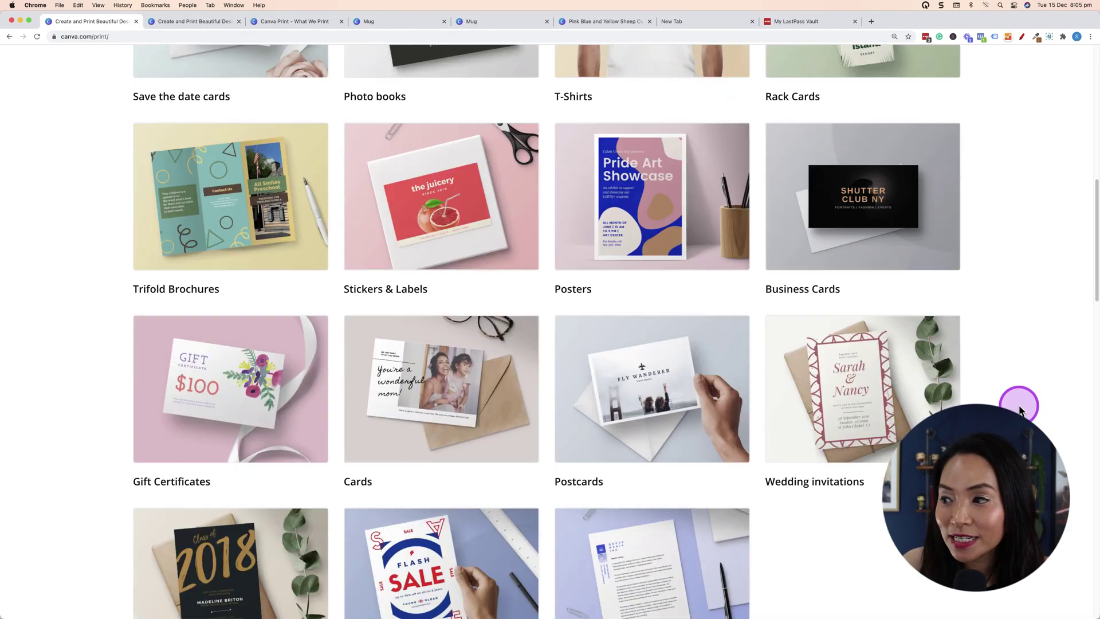
pyautogui.scroll(-3, 852, 286)
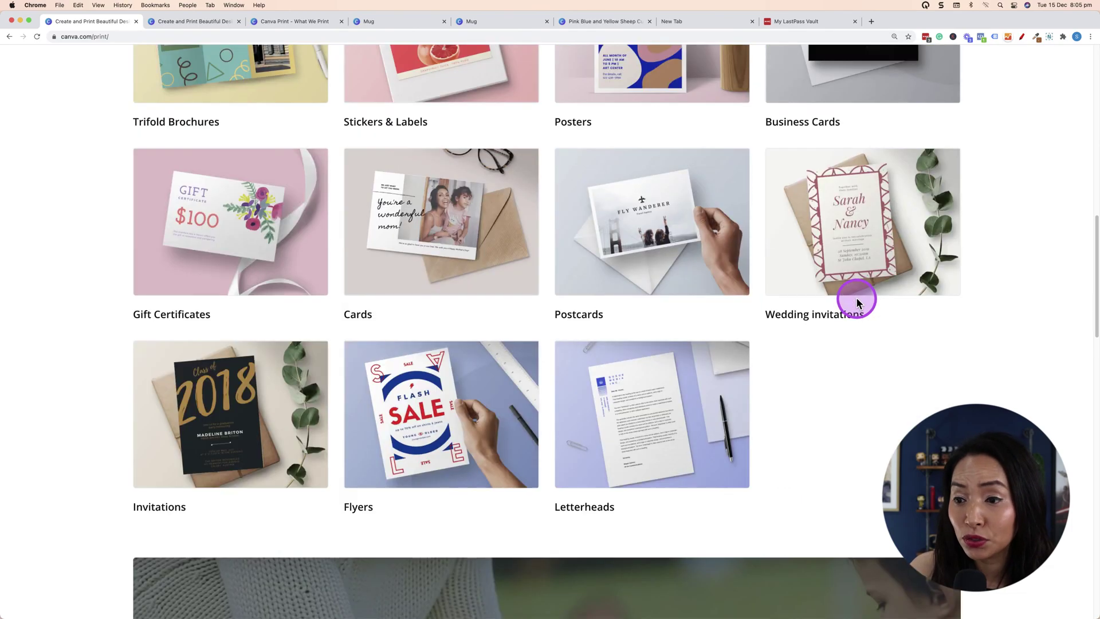
pyautogui.scroll(-1, 866, 401)
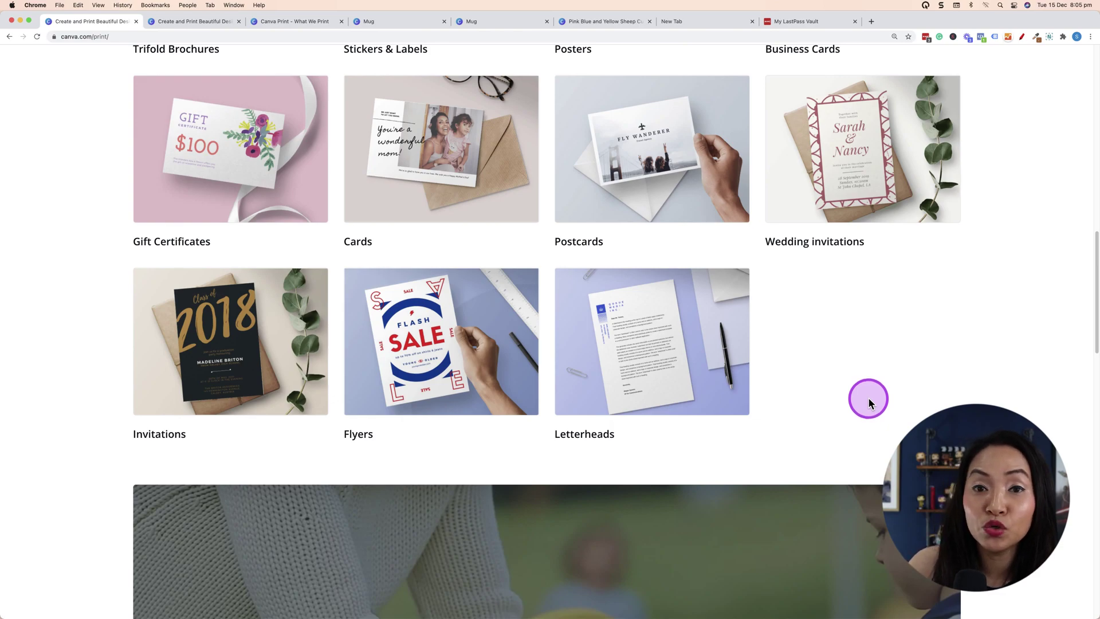
pyautogui.scroll(-1, 869, 403)
pyautogui.scroll(1, 869, 401)
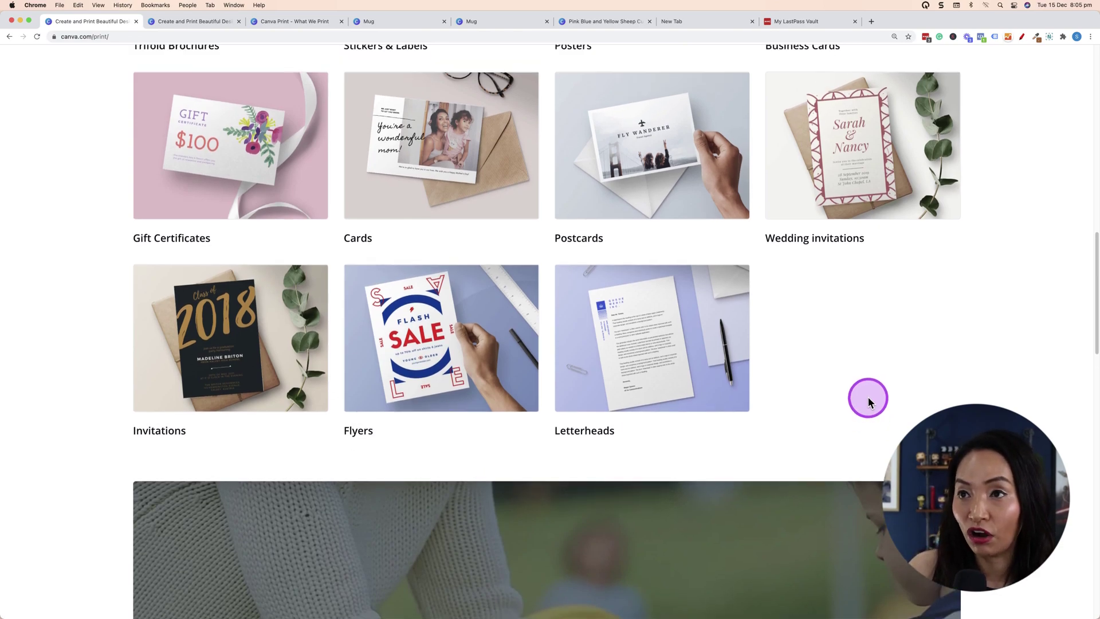
pyautogui.scroll(15, 868, 396)
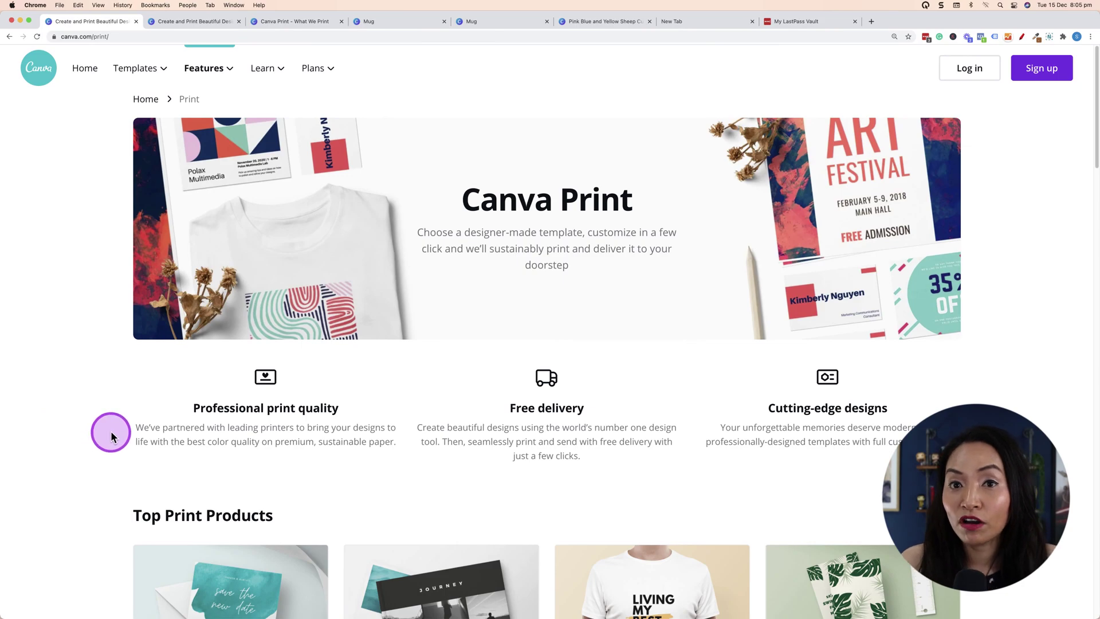
# Step: Open the signed-in Canva home page and run the recent search for mug templates
pyautogui.click(210, 25)
pyautogui.click(82, 72)
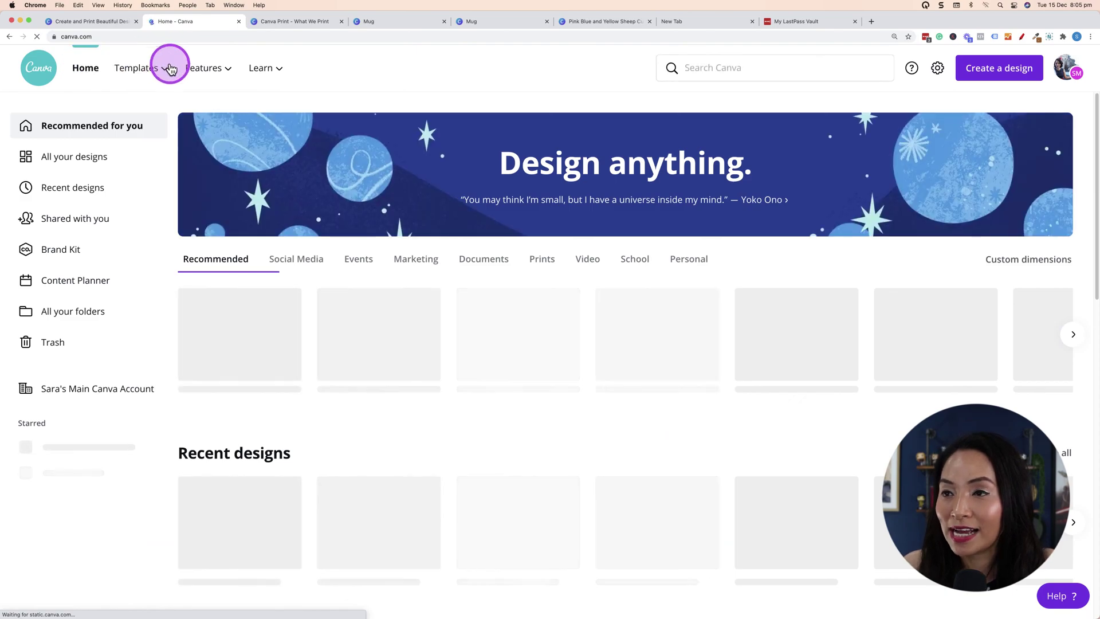
pyautogui.click(699, 68)
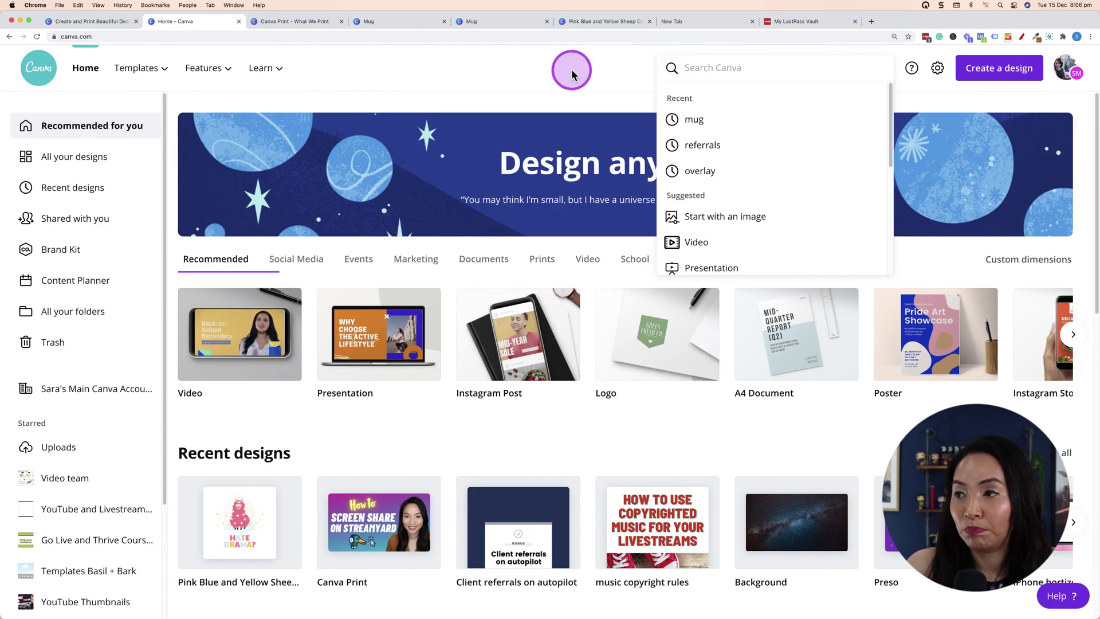
pyautogui.click(739, 120)
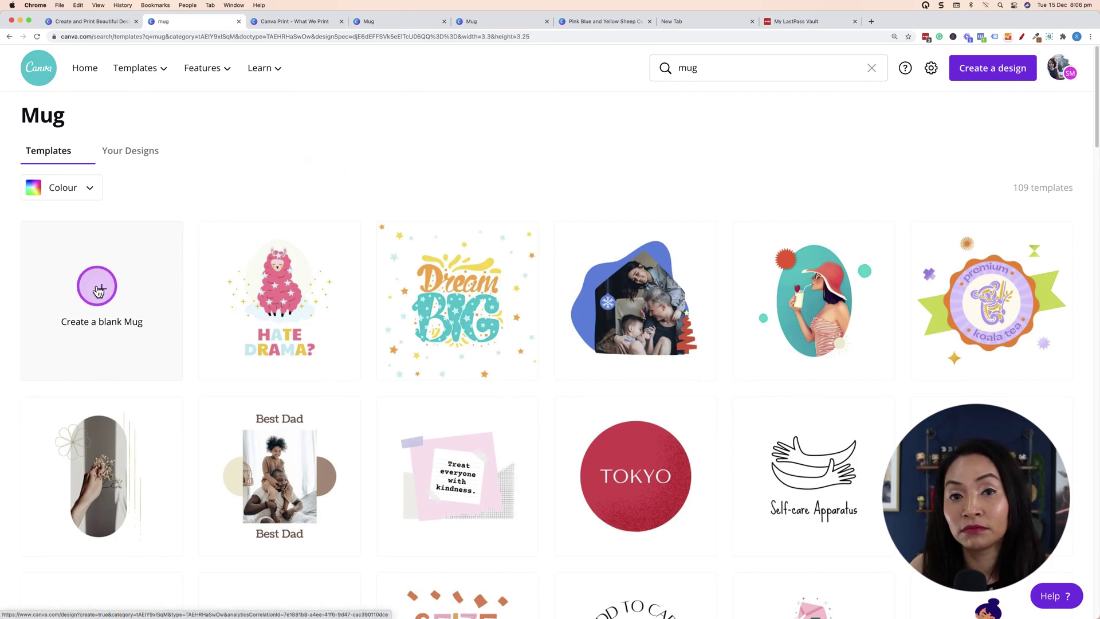
# Step: Open the pink llama "Hate Drama?" mug template for editing and review both of its pages
pyautogui.click(269, 300)
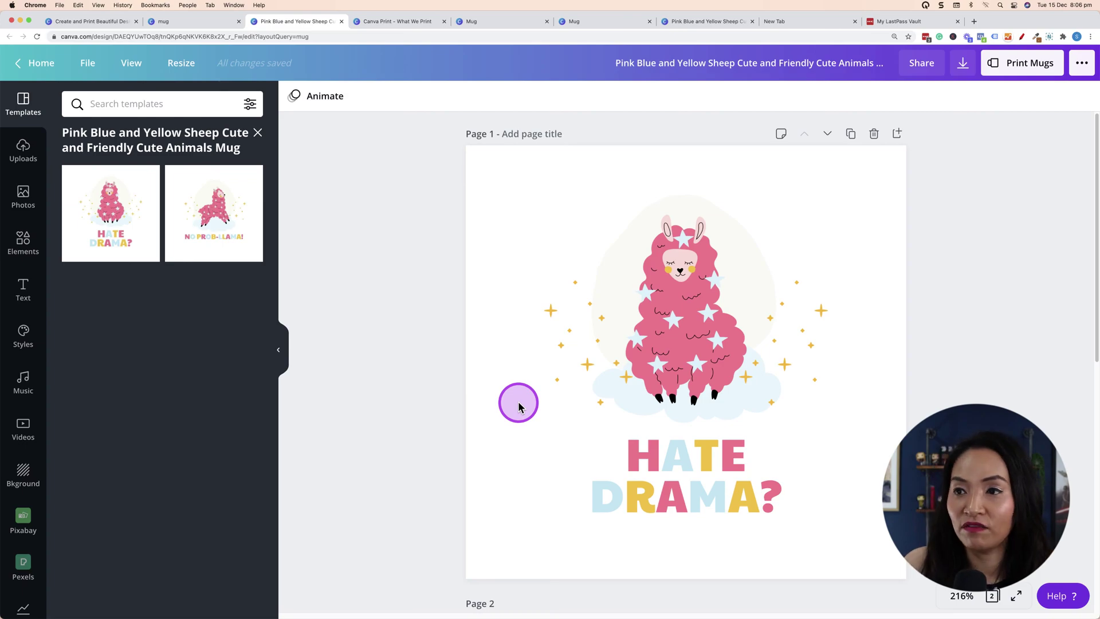
pyautogui.scroll(-6, 594, 401)
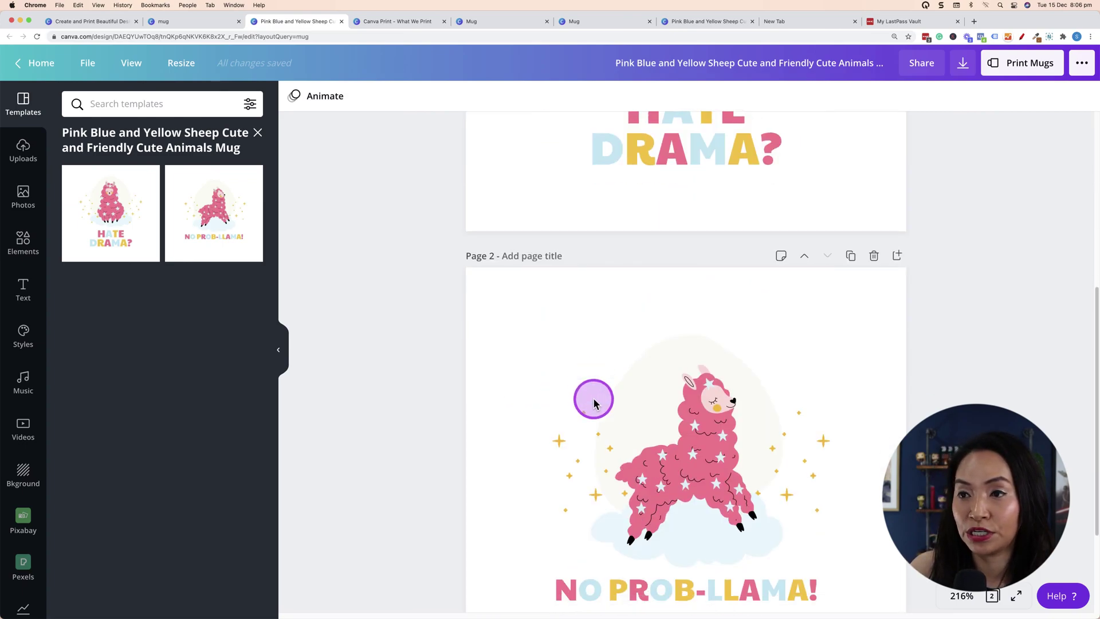
pyautogui.scroll(7, 593, 401)
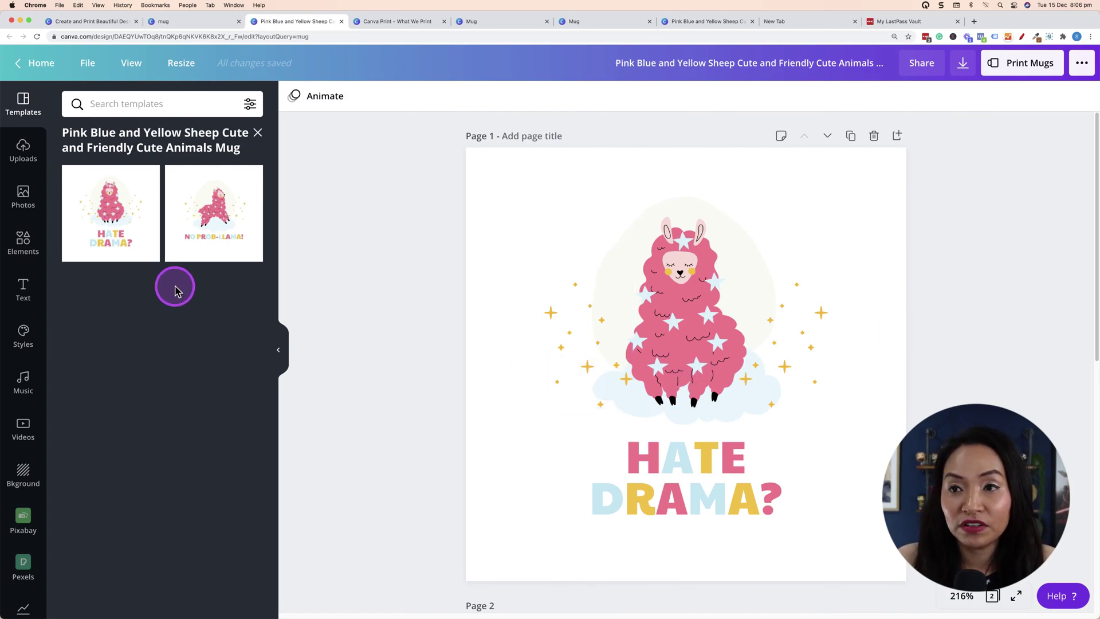
# Step: Select the page background, the llama and the sparkles beside it on page 1 to inspect their editing options
pyautogui.click(502, 212)
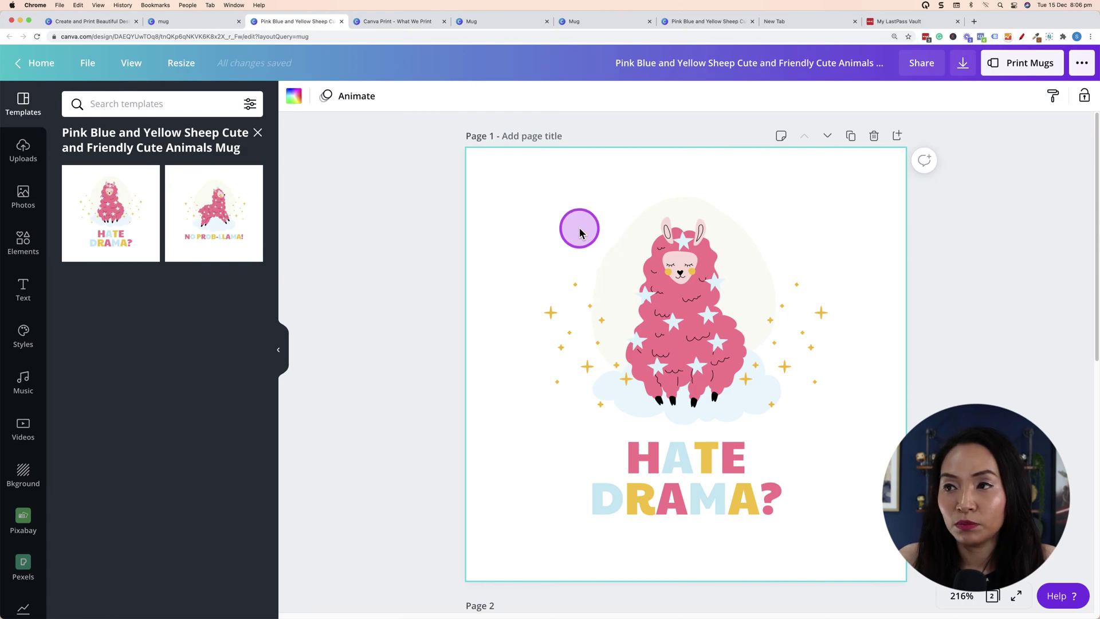
pyautogui.click(691, 286)
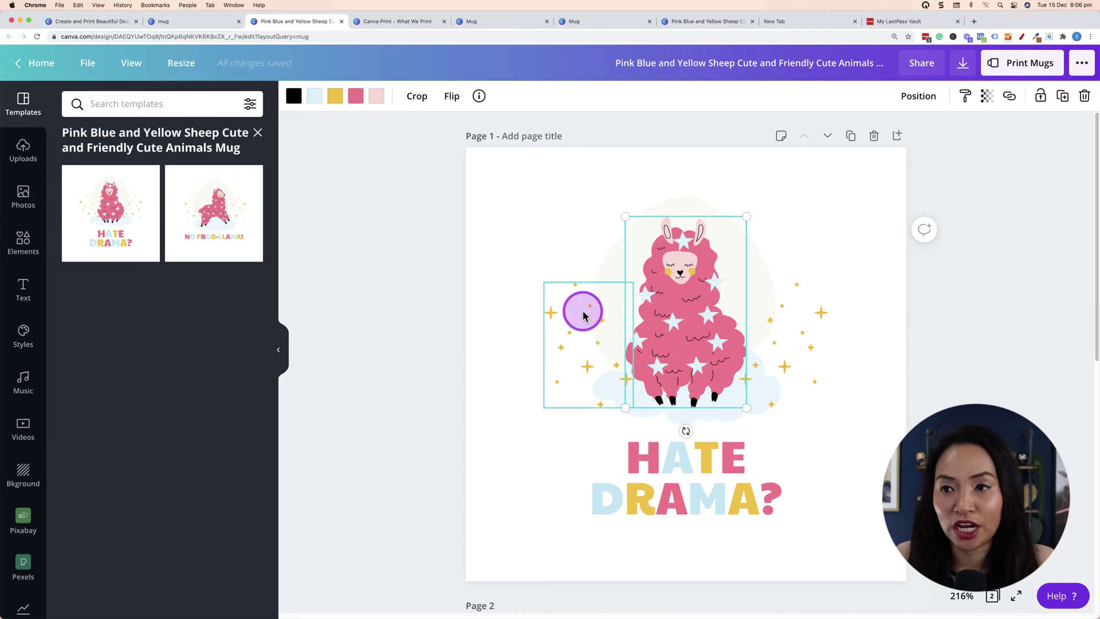
pyautogui.click(583, 315)
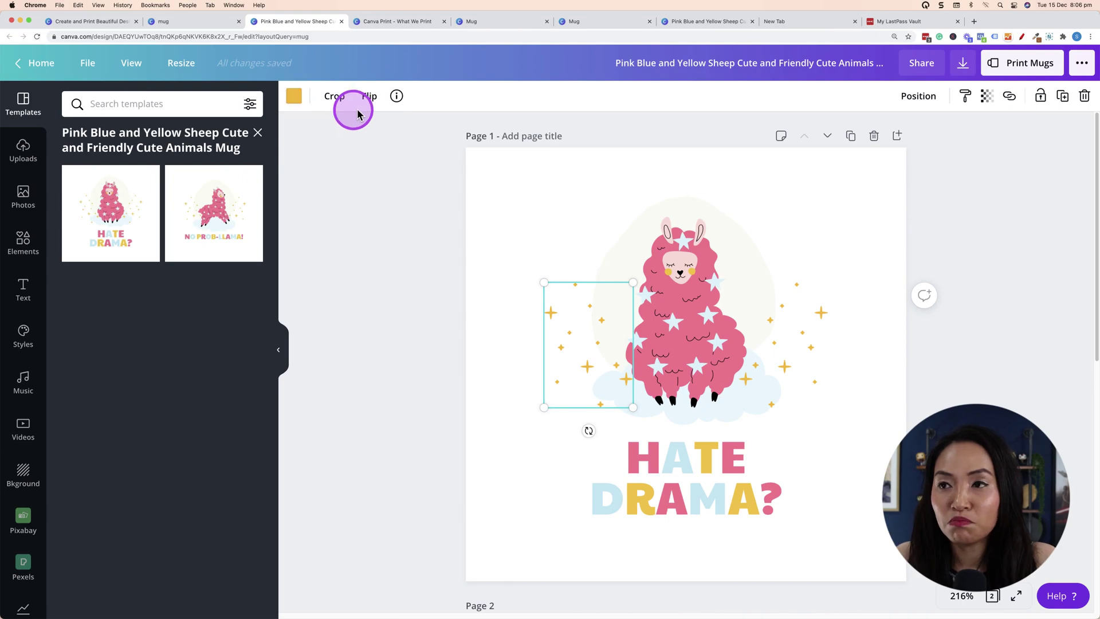
pyautogui.click(504, 273)
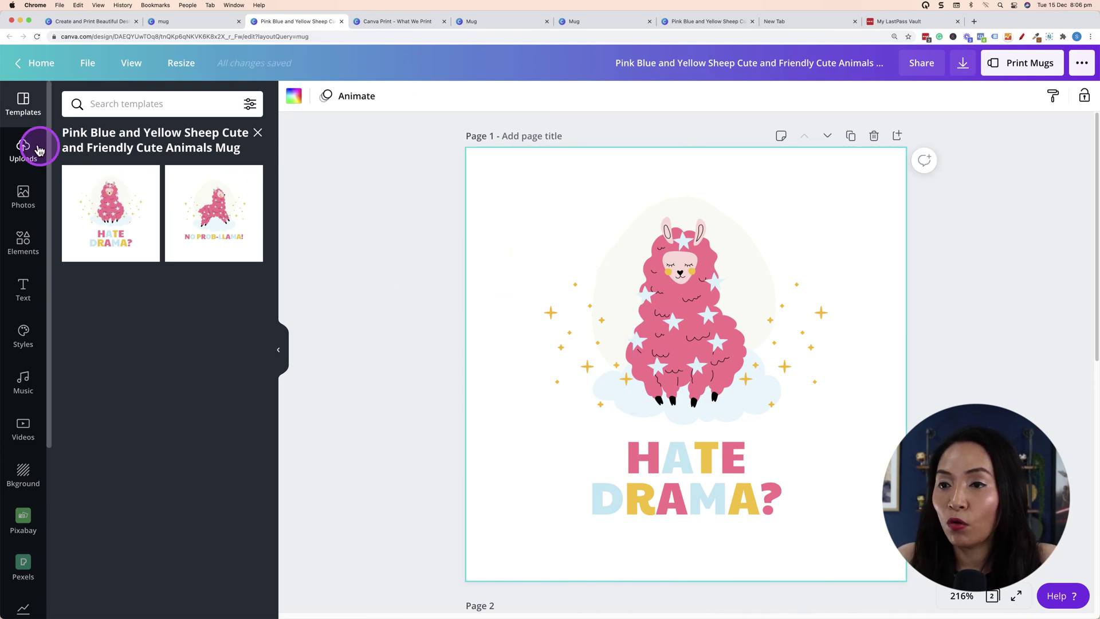
# Step: Look through the uploads, text and elements available for customizing the mug design, and deselect the page
pyautogui.click(23, 158)
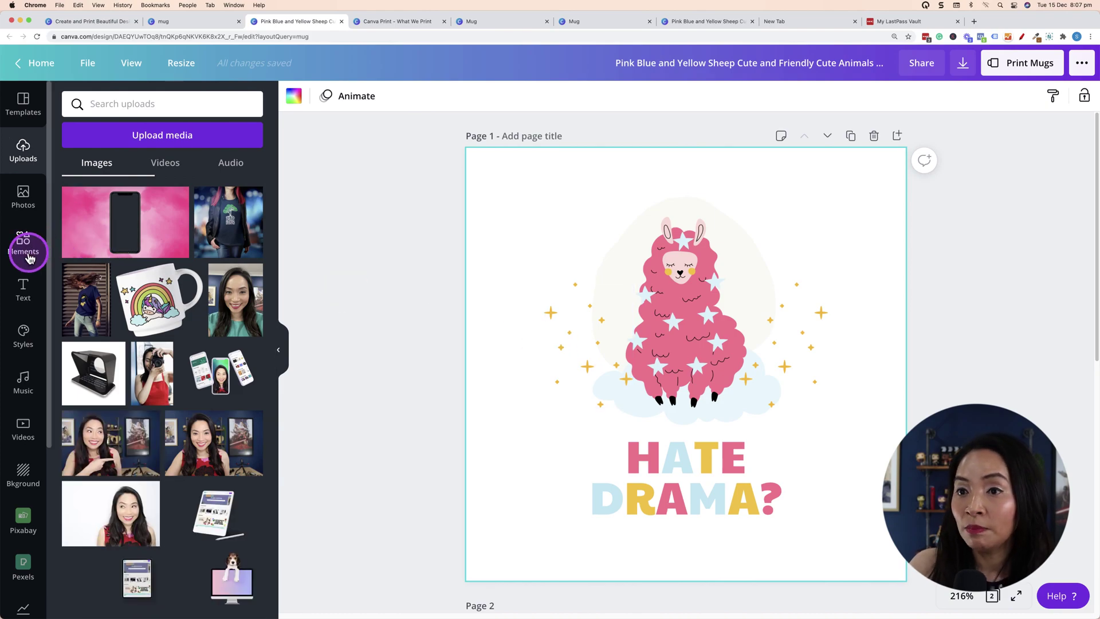
pyautogui.click(24, 281)
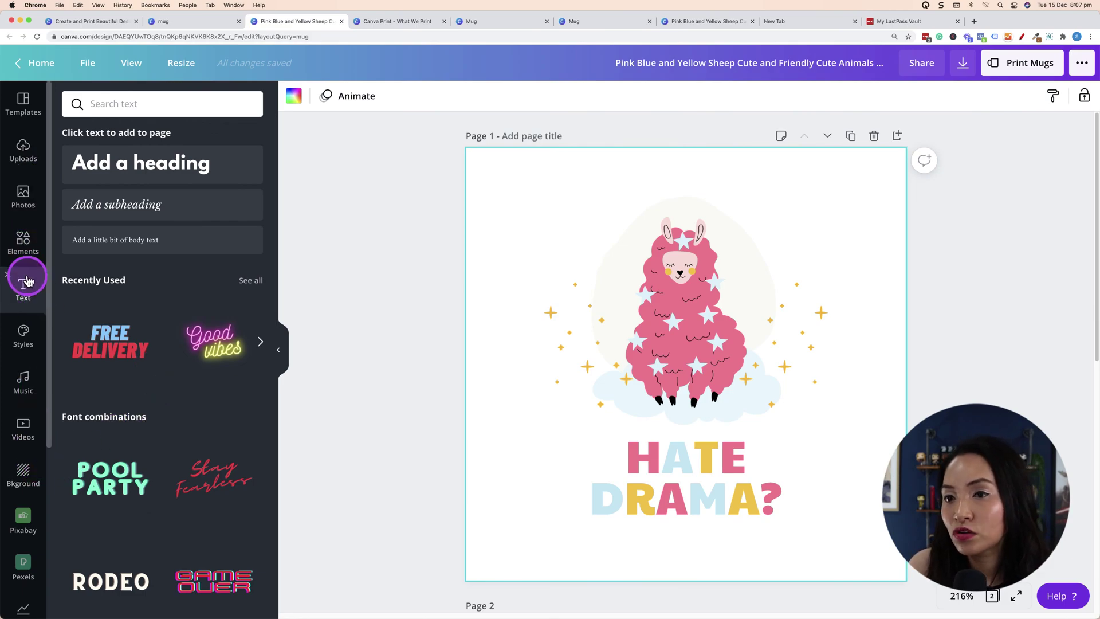
pyautogui.click(23, 243)
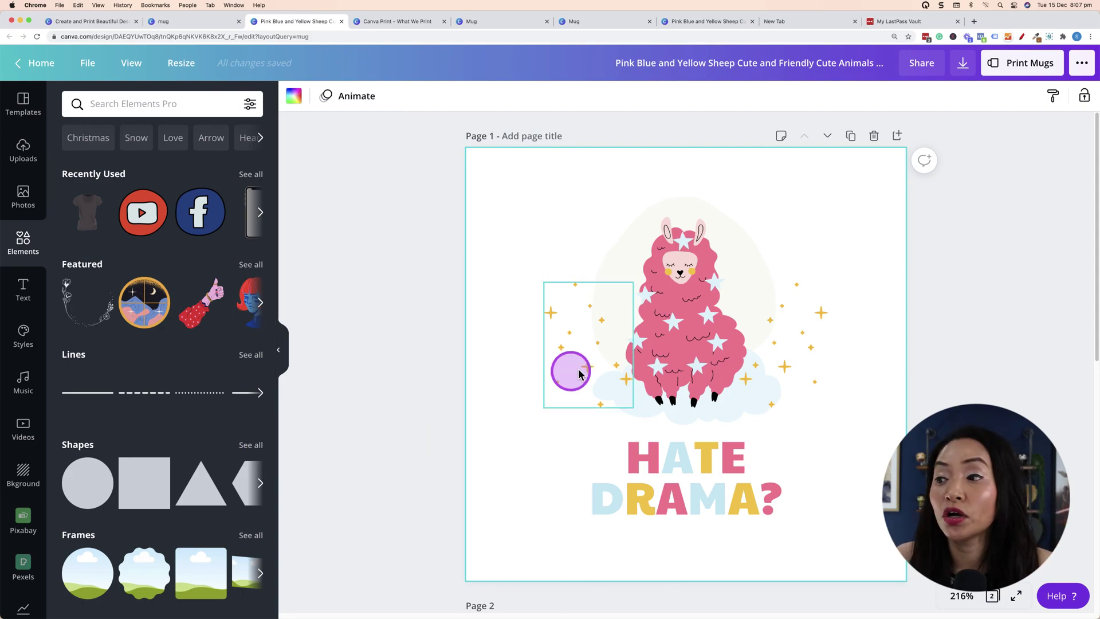
pyautogui.click(971, 383)
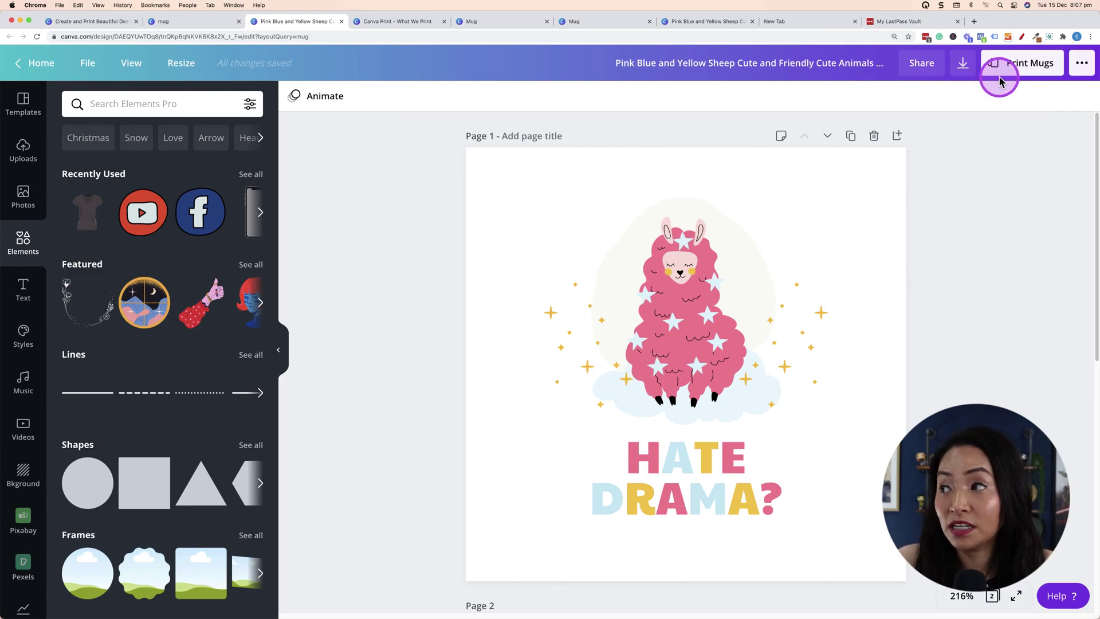
# Step: Check the design's download options, and open the mug printing options to review the preview, sides, pages and quantity
pyautogui.click(964, 64)
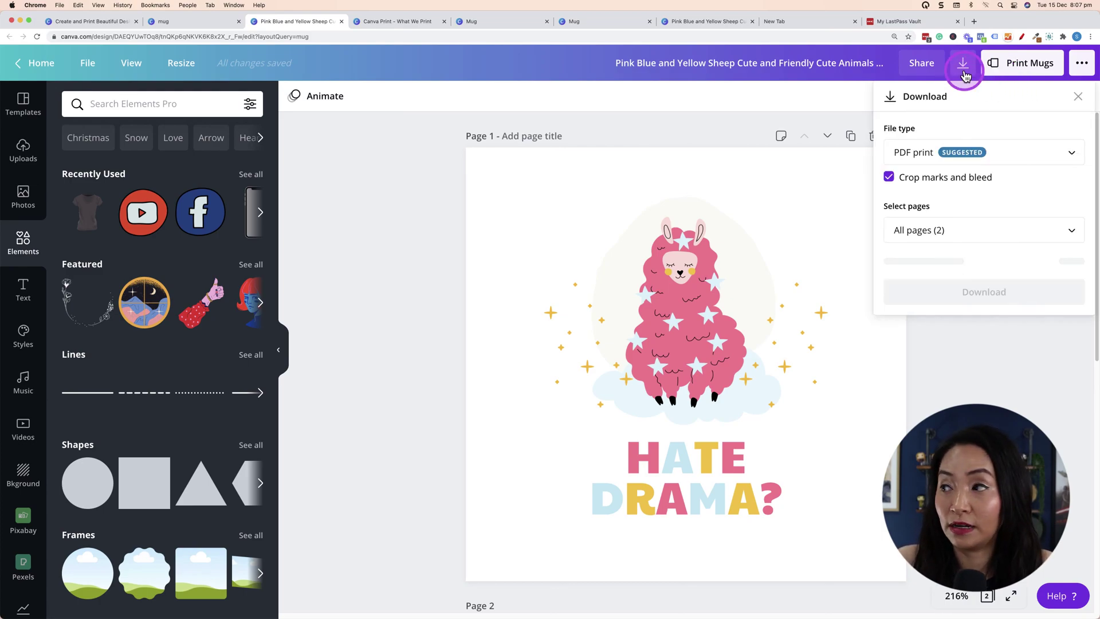
pyautogui.click(963, 66)
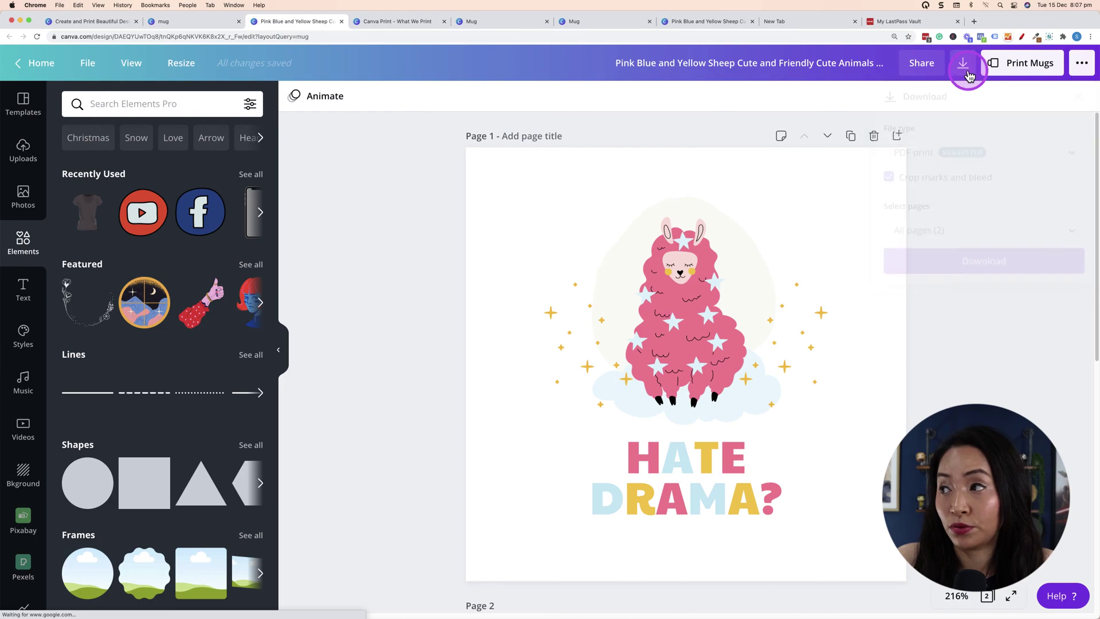
pyautogui.click(1031, 66)
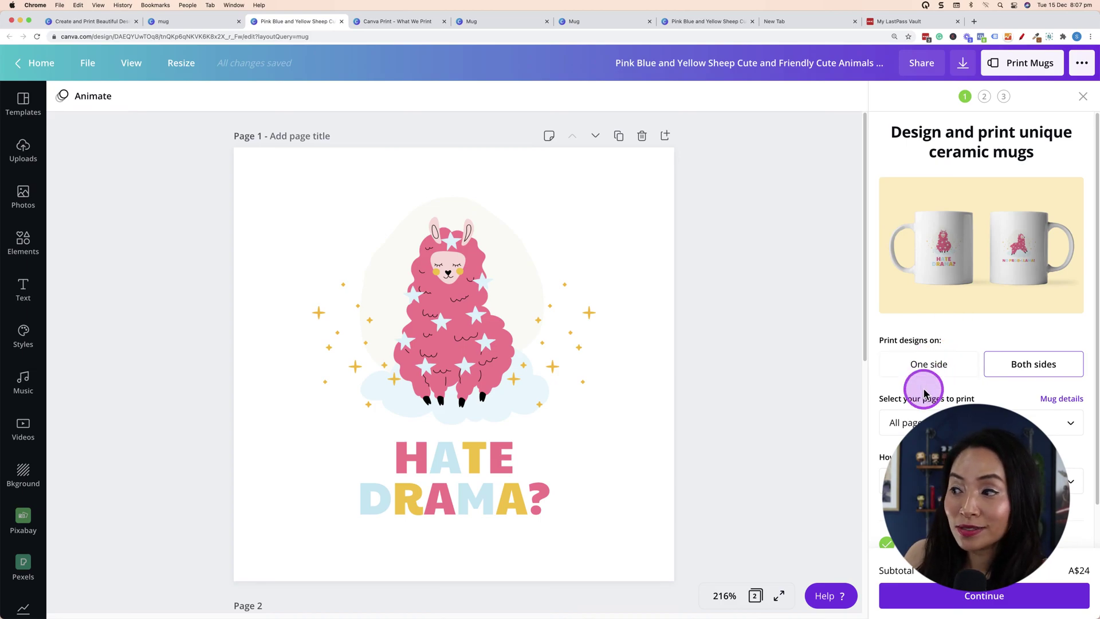
pyautogui.scroll(-2, 1025, 381)
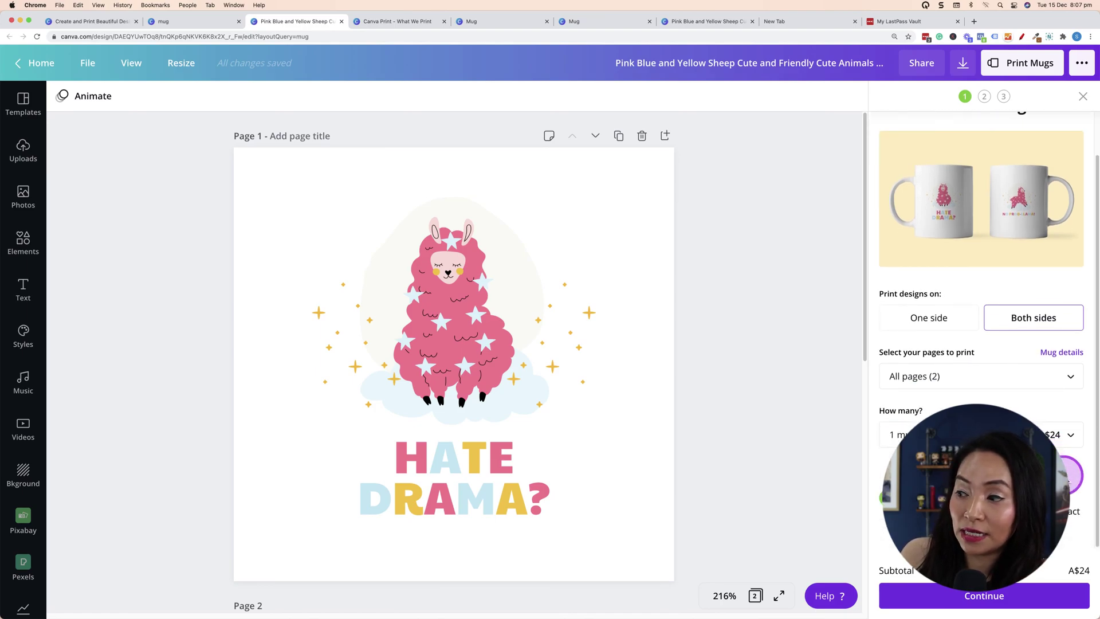
pyautogui.scroll(2, 982, 286)
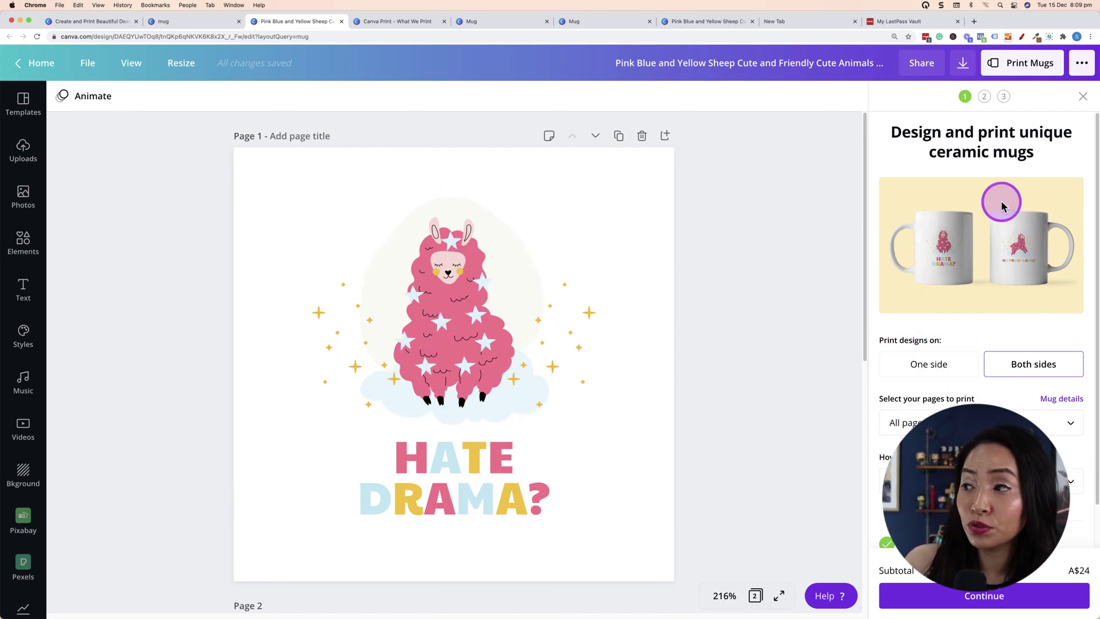
pyautogui.scroll(-1, 1002, 401)
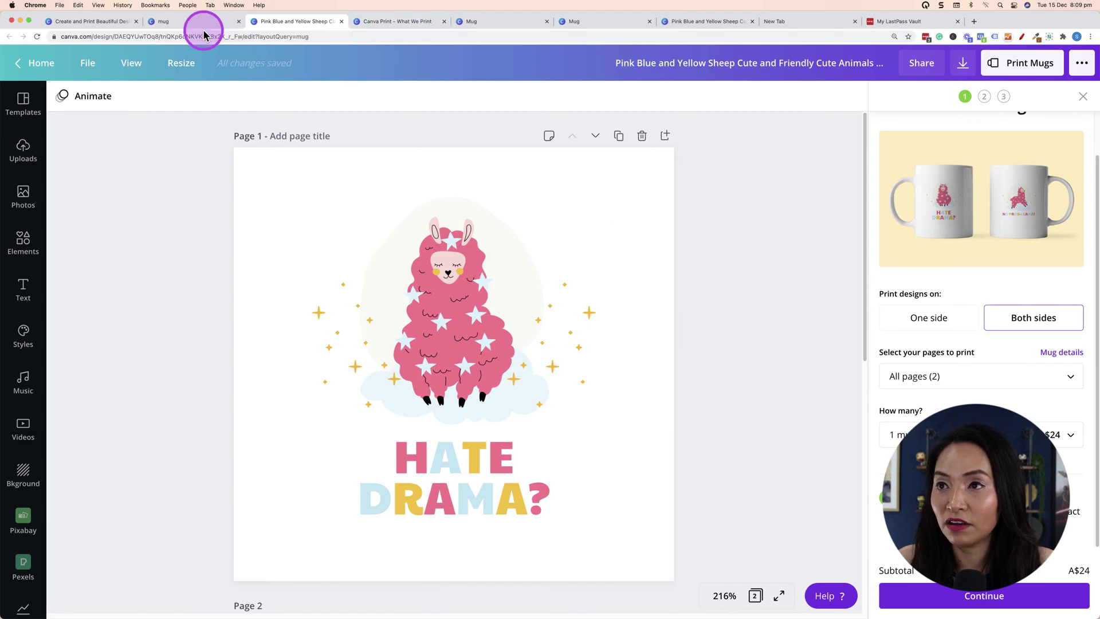
# Step: Return to the mug template results and replace the search with the suggested T-shirts template category
pyautogui.click(179, 21)
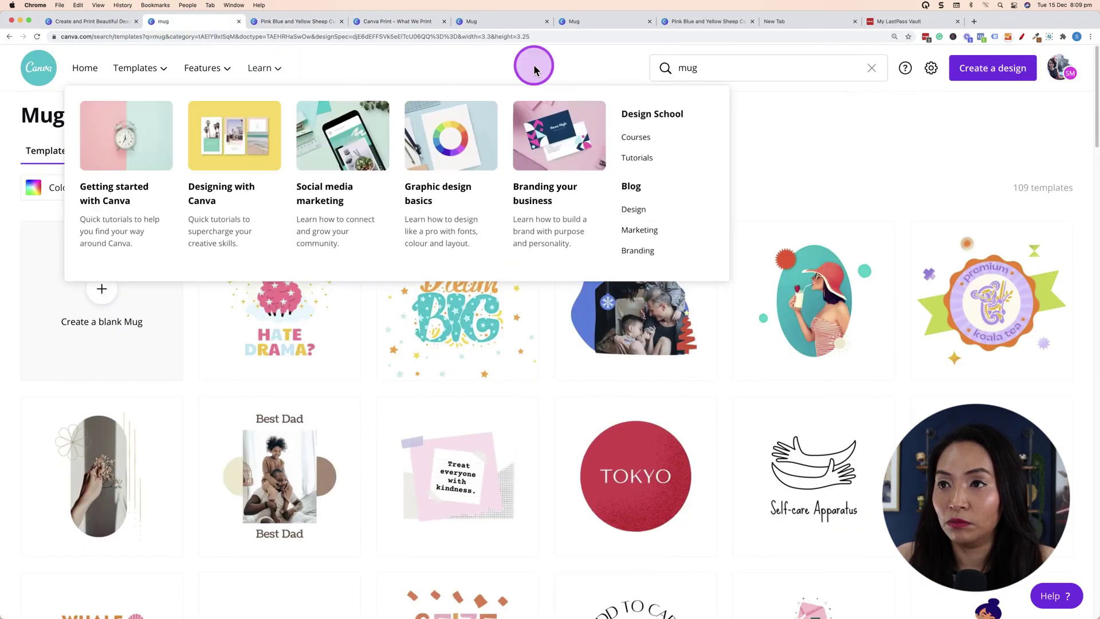
pyautogui.click(724, 66)
pyautogui.press('BackSpace')
pyautogui.press('BackSpace')
pyautogui.press('BackSpace')
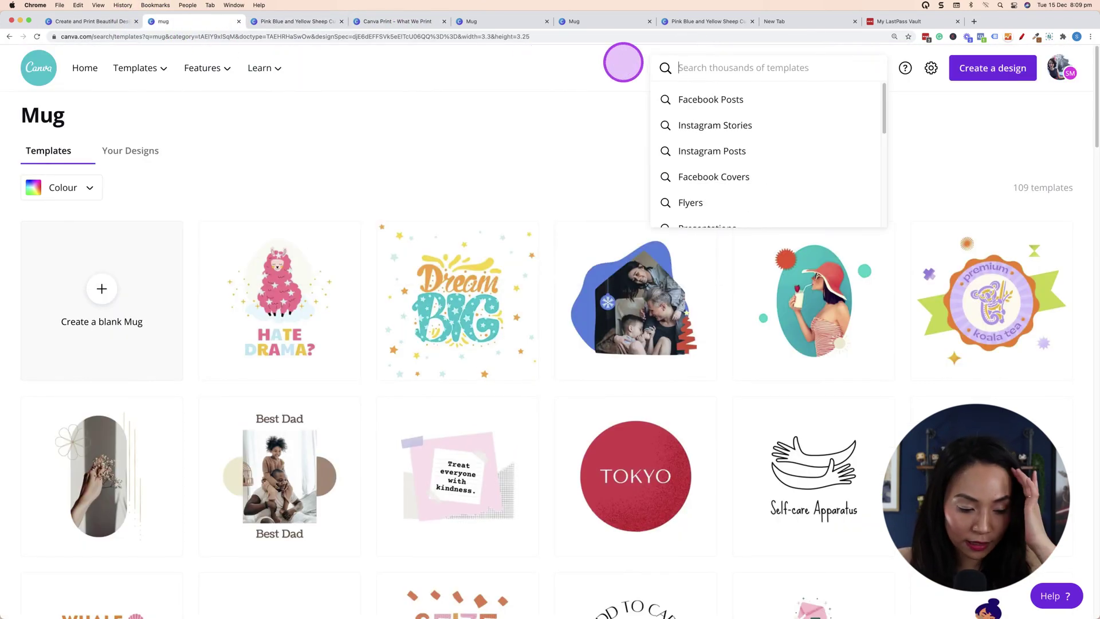
pyautogui.write('t shir')
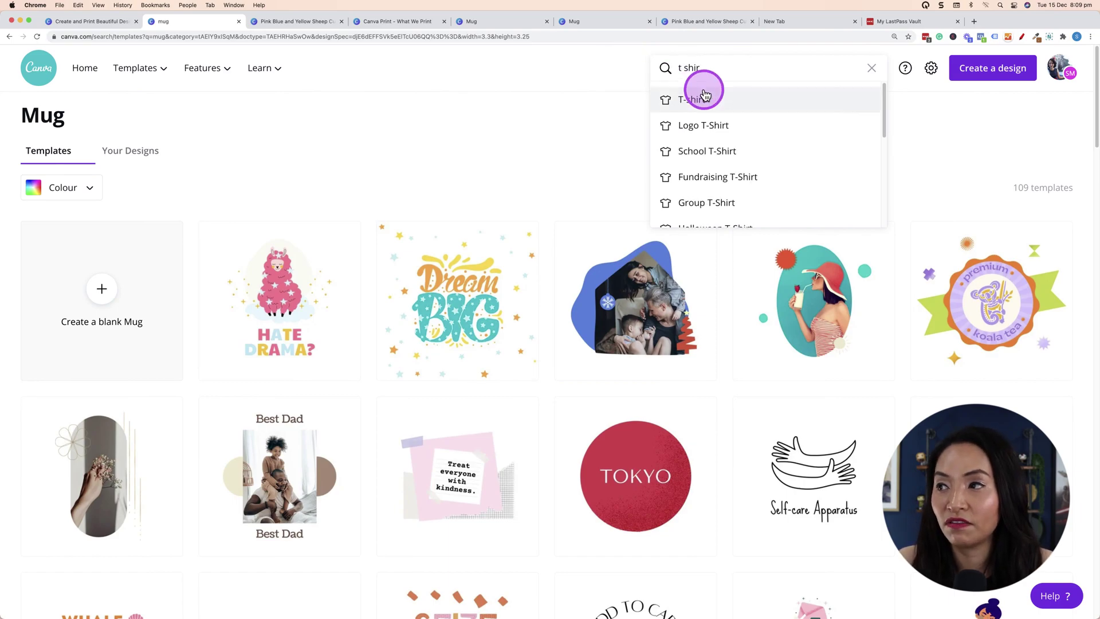
pyautogui.click(705, 96)
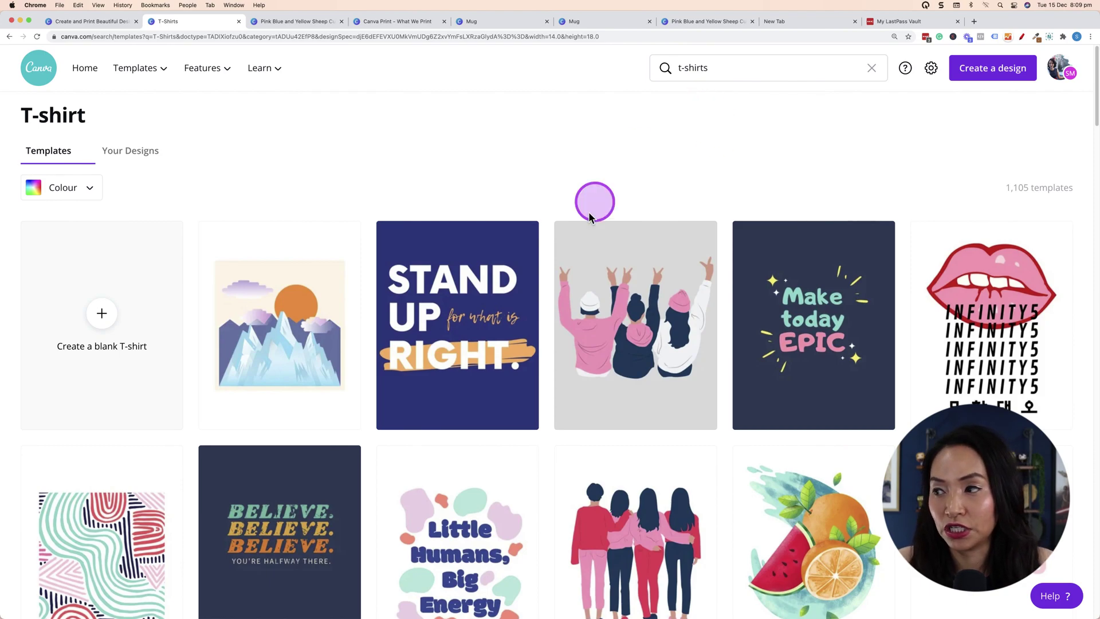
# Step: Browse the T-shirt template designs and return to the start of the results
pyautogui.scroll(-3, 579, 264)
pyautogui.scroll(-10, 577, 271)
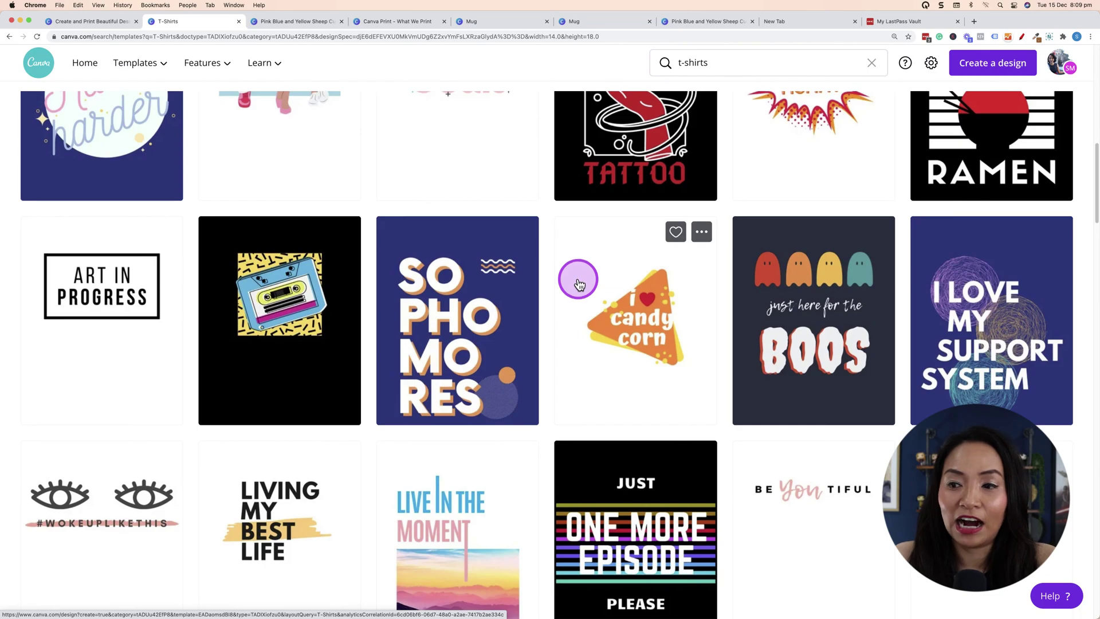
pyautogui.scroll(-3, 594, 336)
pyautogui.moveTo(593, 331)
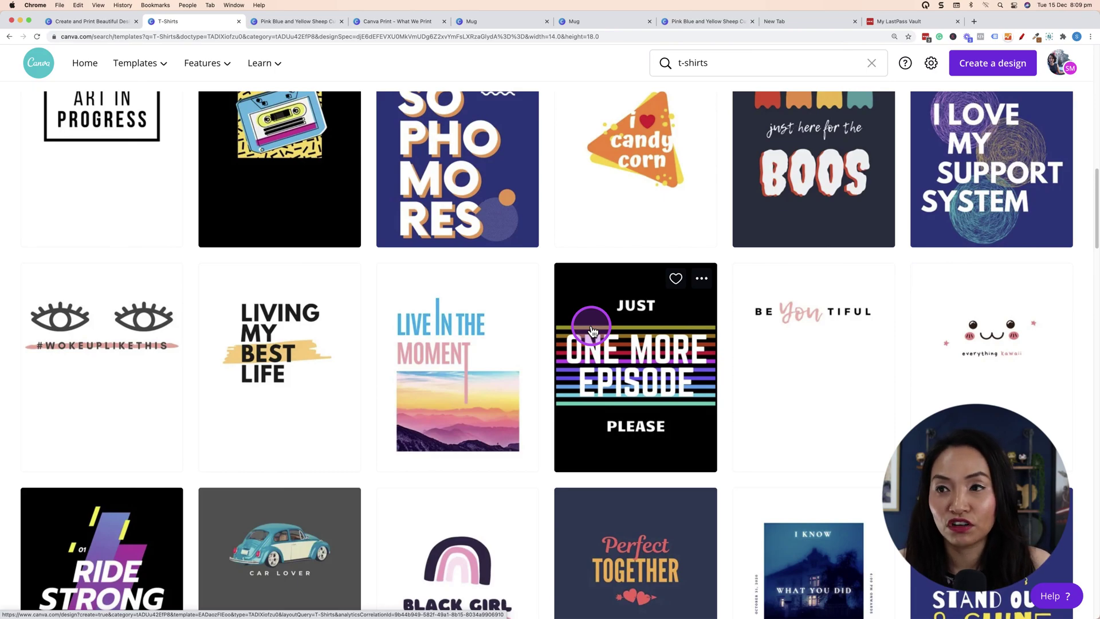
pyautogui.scroll(-5, 592, 332)
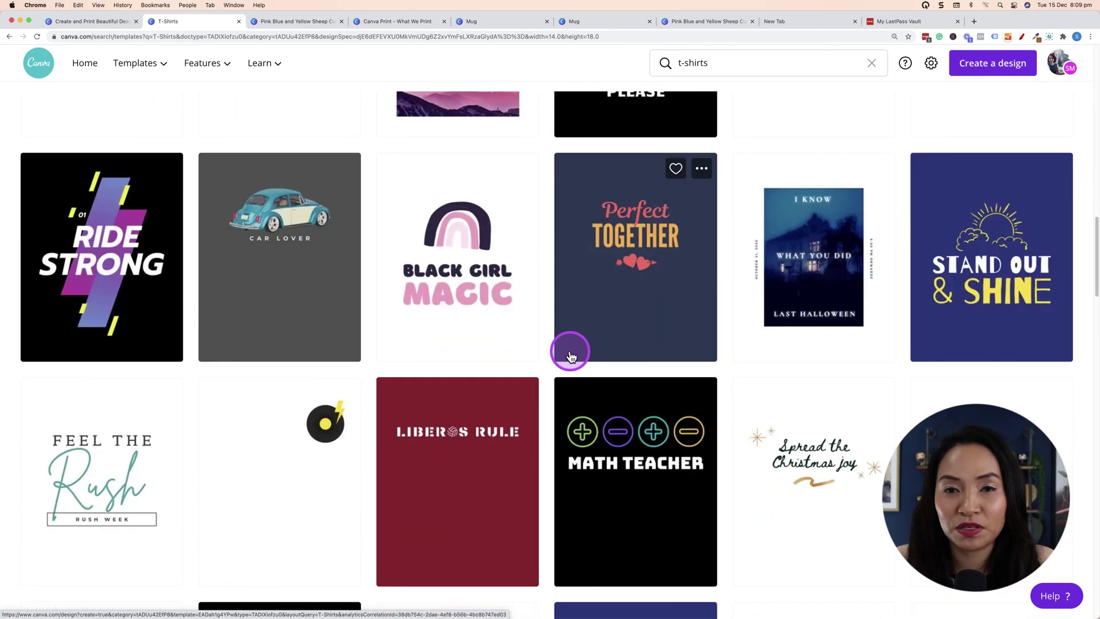
pyautogui.scroll(-3, 571, 356)
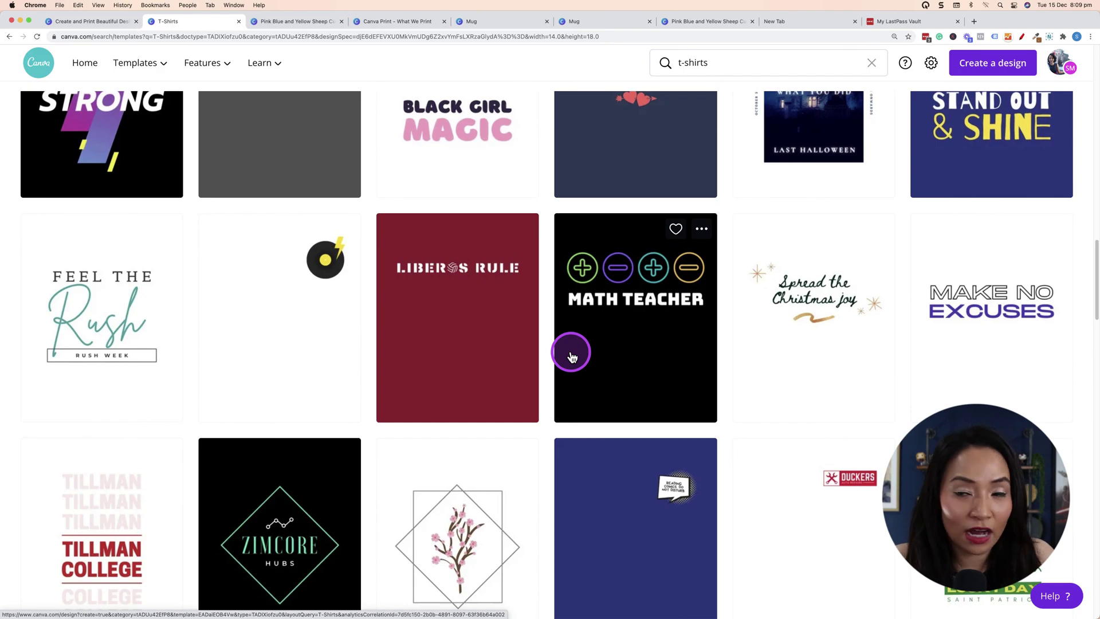
pyautogui.scroll(20, 571, 355)
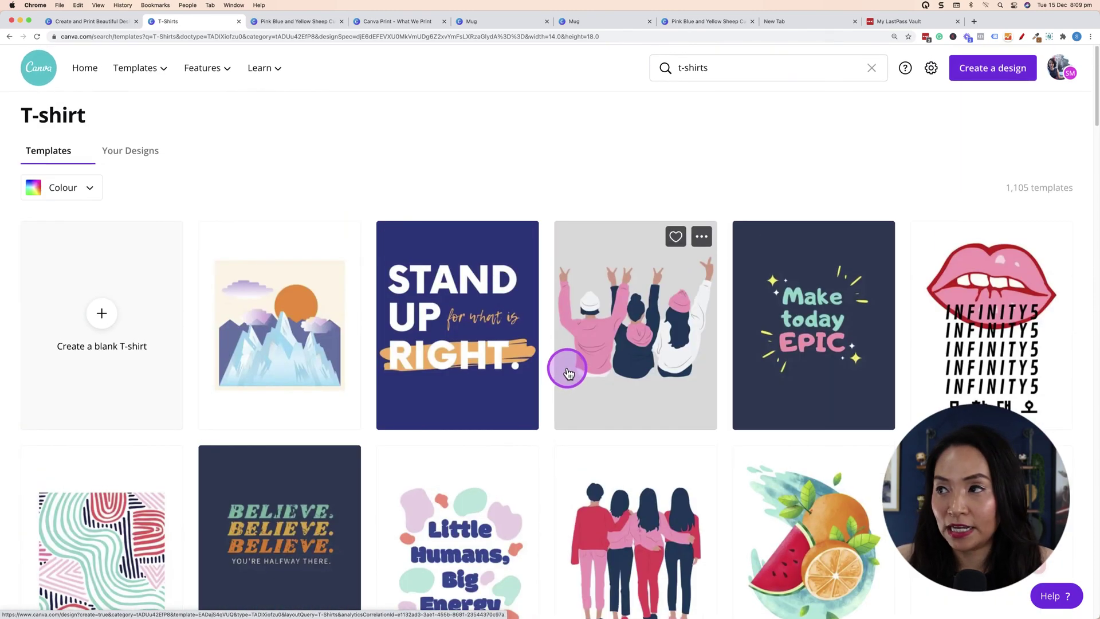